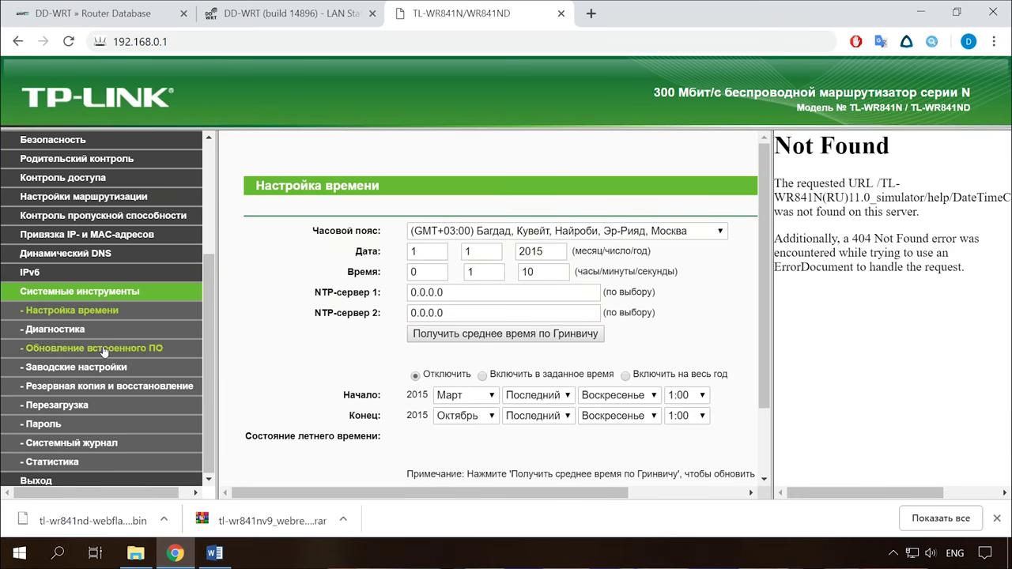
# Step: Open the TP-Link router's firmware update page and start choosing a firmware file
pyautogui.click(132, 353)
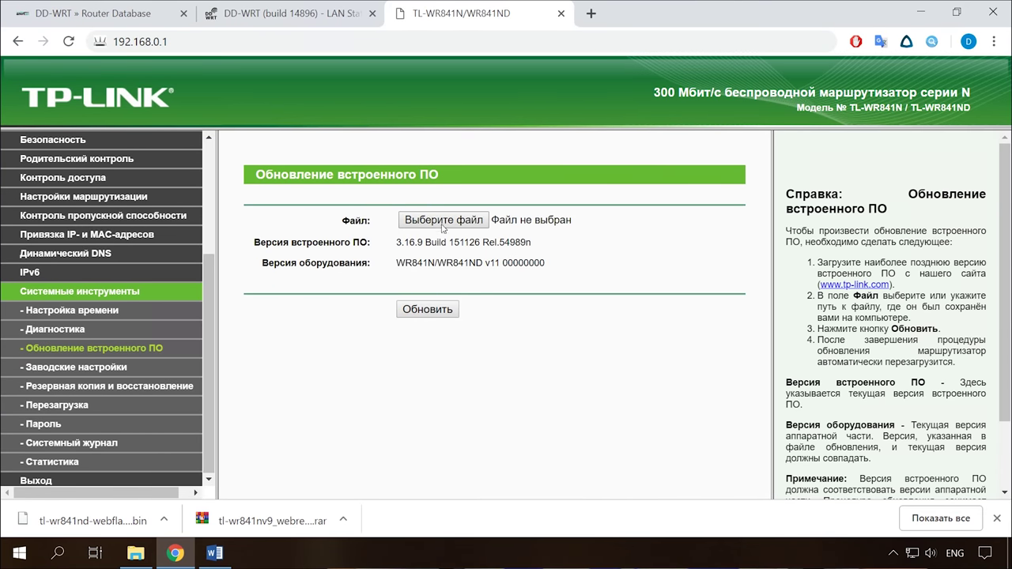
pyautogui.click(467, 219)
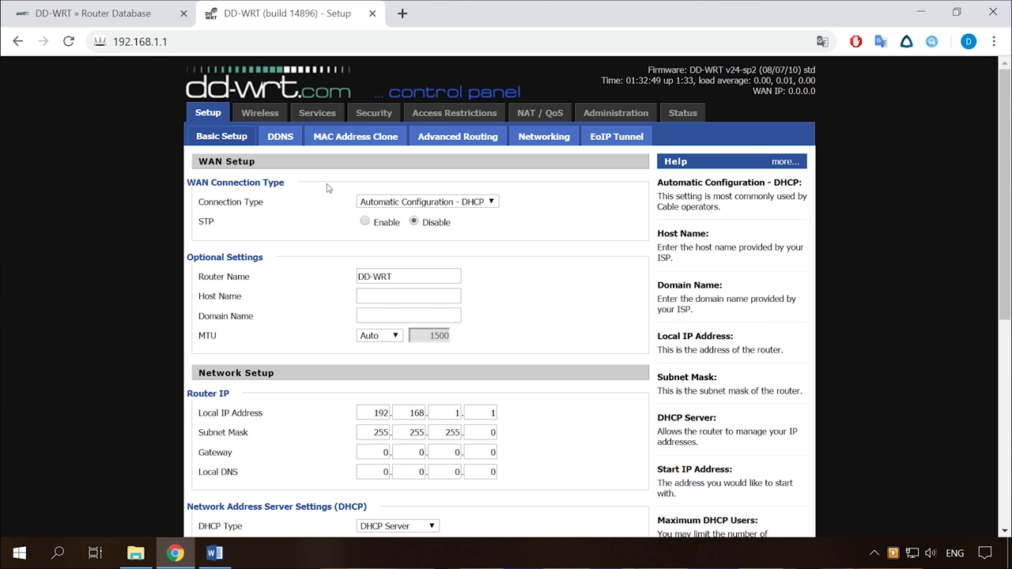
# Step: In the DD-WRT control panel, select tl-wr841nv...evert.bin as the firmware upgrade file and start the upgrade
pyautogui.click(621, 116)
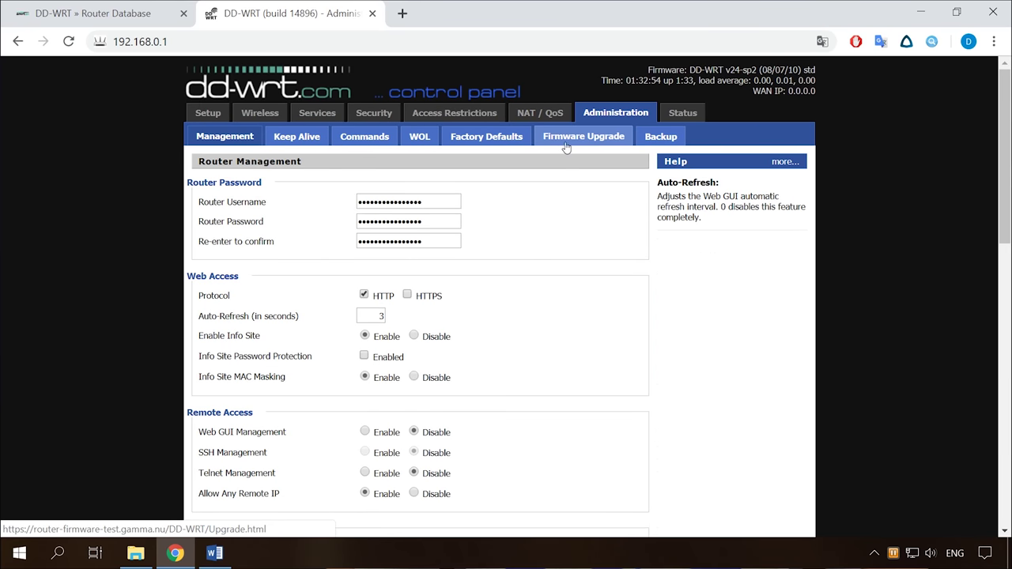
pyautogui.click(593, 142)
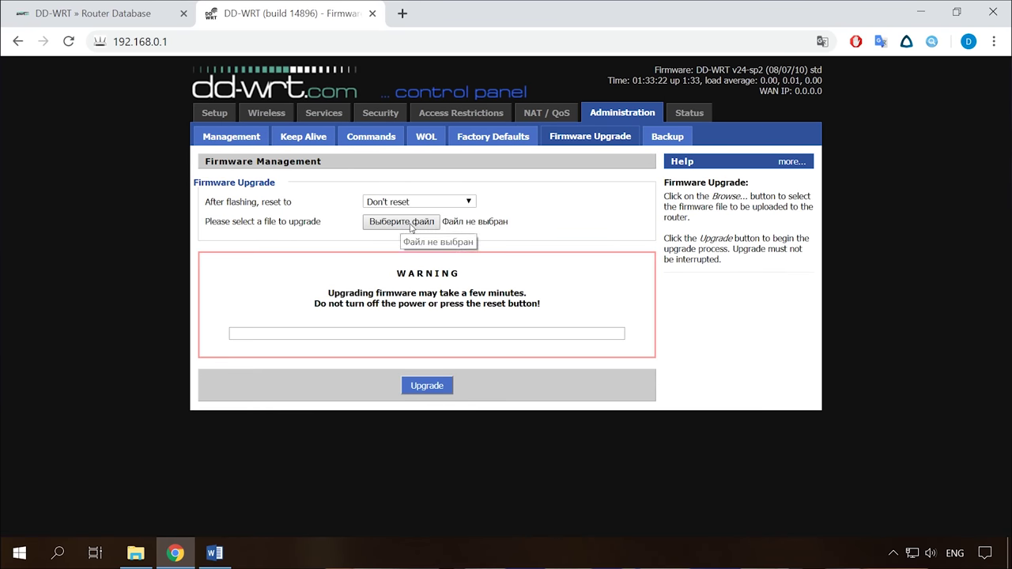
pyautogui.click(388, 224)
pyautogui.click(212, 115)
pyautogui.click(629, 400)
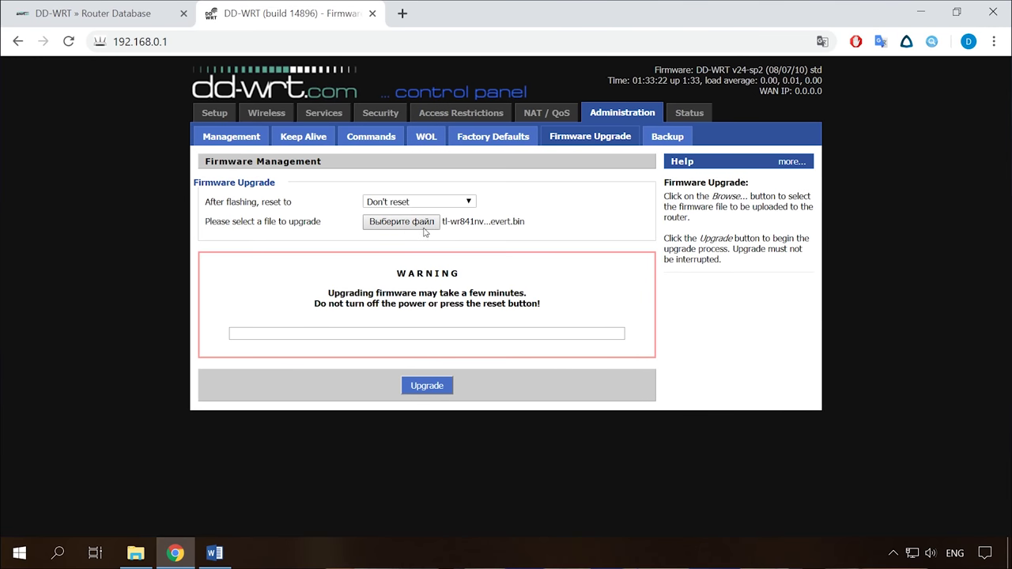
pyautogui.click(429, 395)
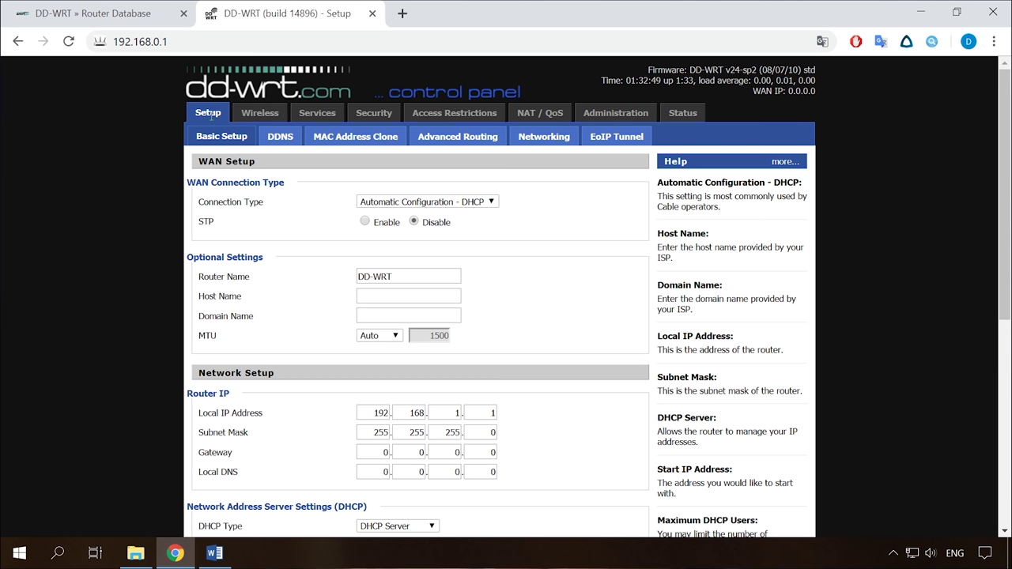
# Step: Show the advanced wireless settings of interface ath0 and set its TX Power to 22 dBm
pyautogui.click(261, 113)
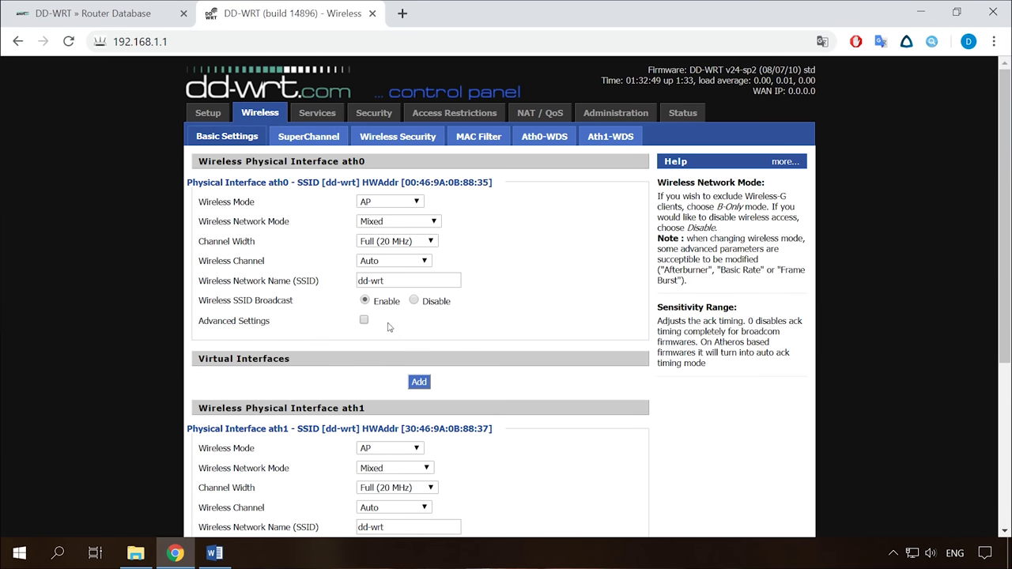
pyautogui.click(363, 322)
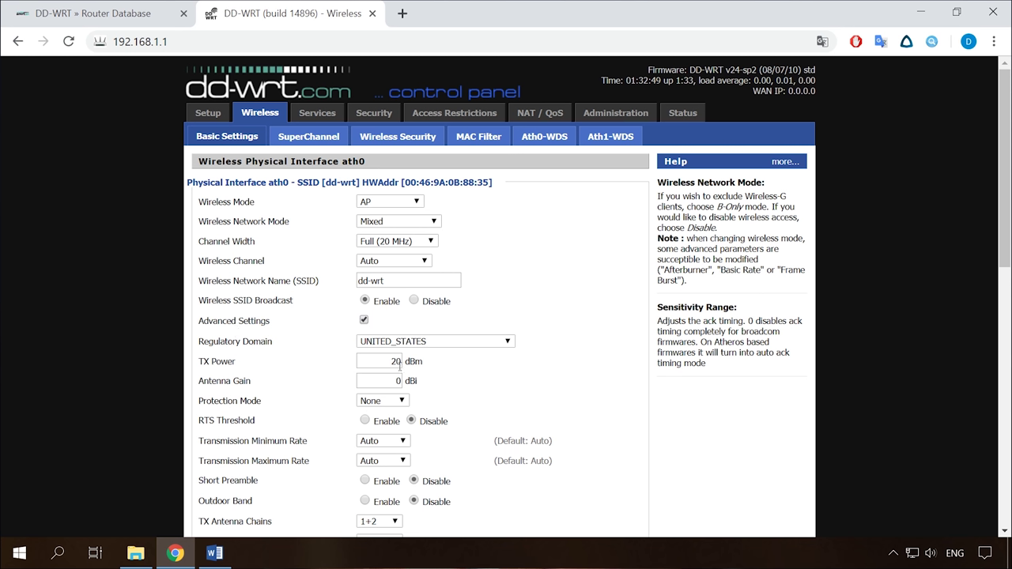
pyautogui.moveTo(393, 361); pyautogui.dragTo(414, 381)
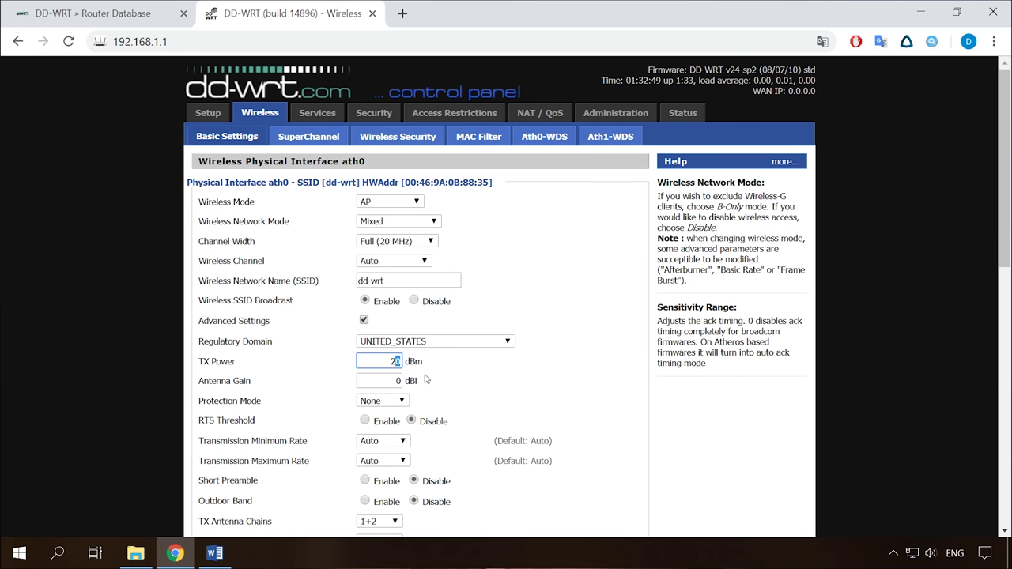
pyautogui.write('2')
pyautogui.click(420, 368)
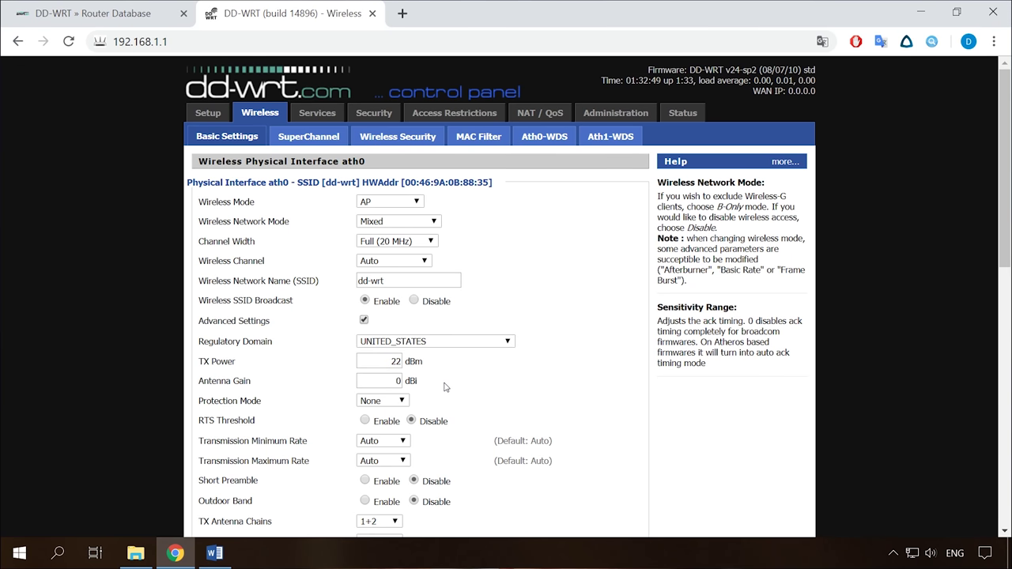
# Step: Set the router's interface language to Russian in the Router Management settings
pyautogui.scroll(-1, 444, 386)
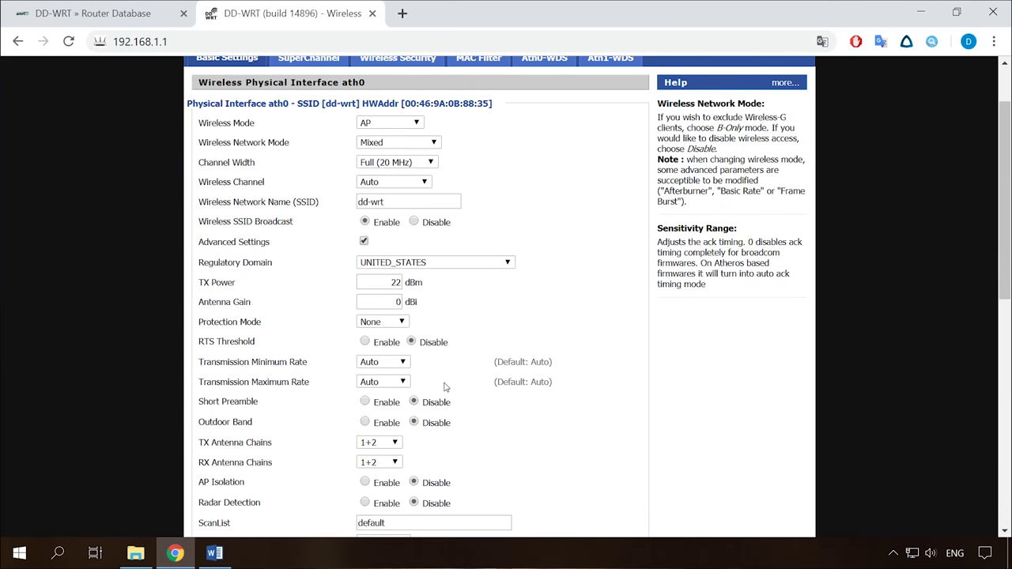
pyautogui.scroll(-6, 444, 387)
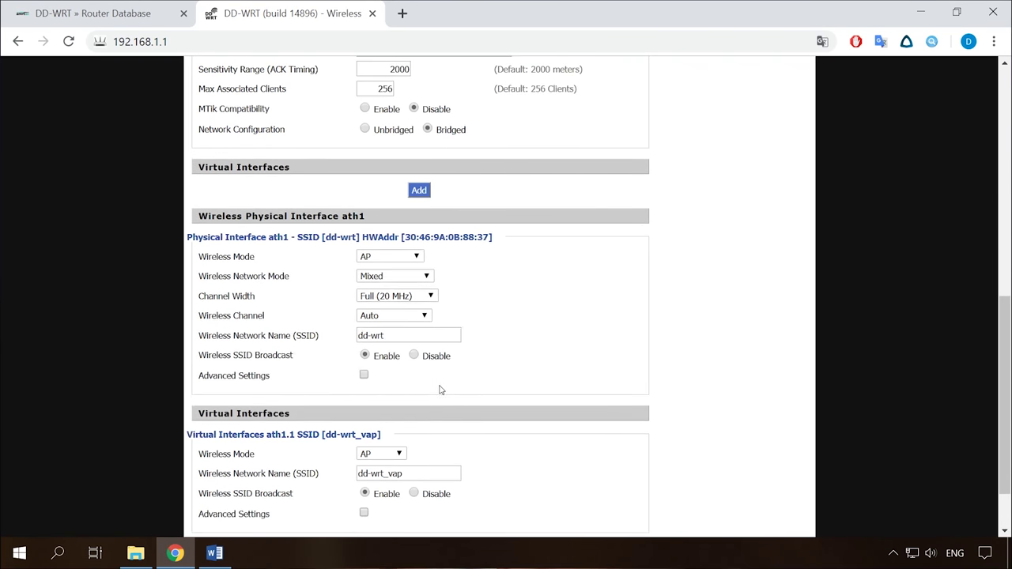
pyautogui.scroll(-1, 441, 389)
pyautogui.scroll(10, 442, 389)
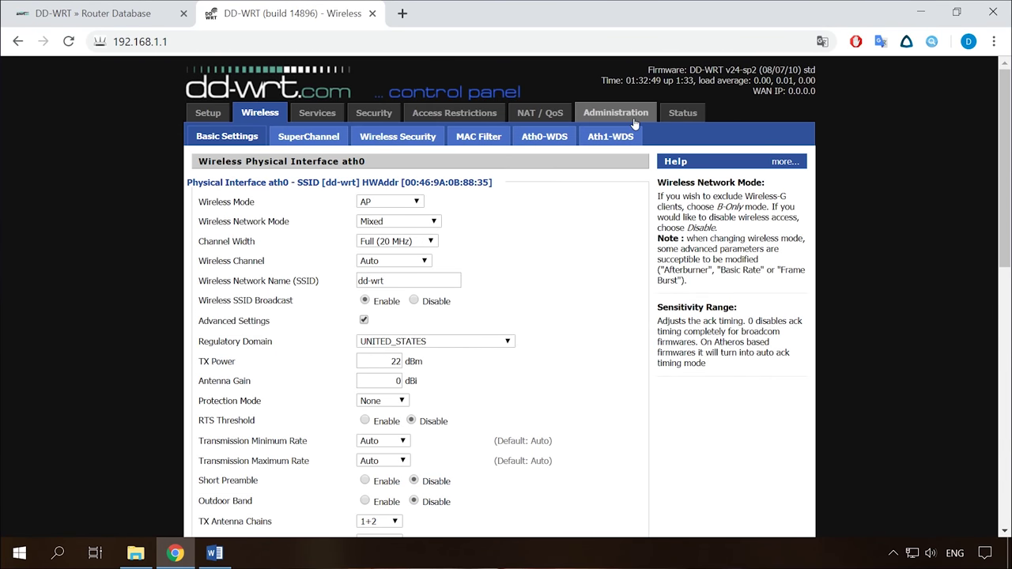
pyautogui.click(633, 119)
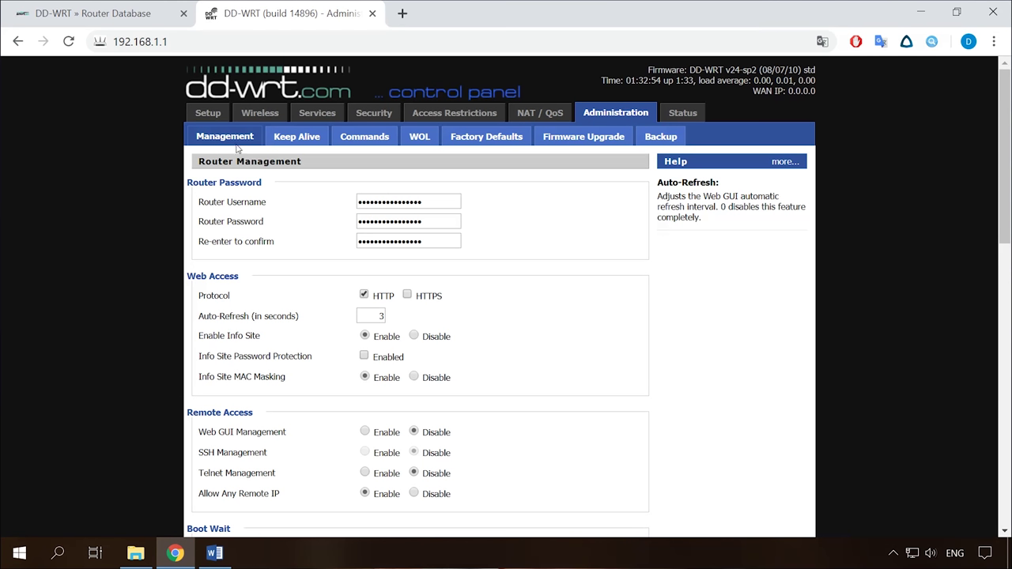
pyautogui.scroll(-10, 528, 314)
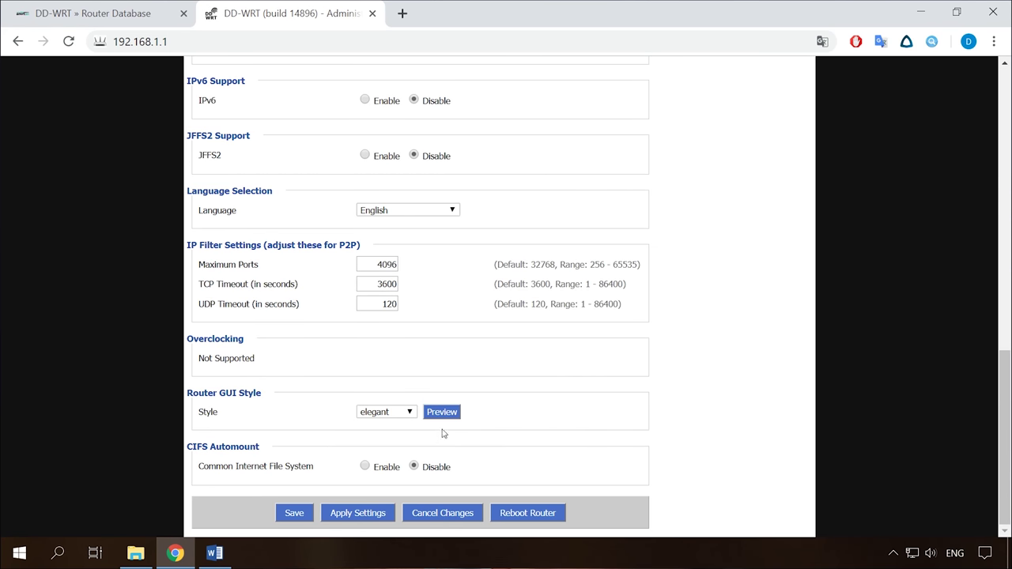
pyautogui.click(450, 210)
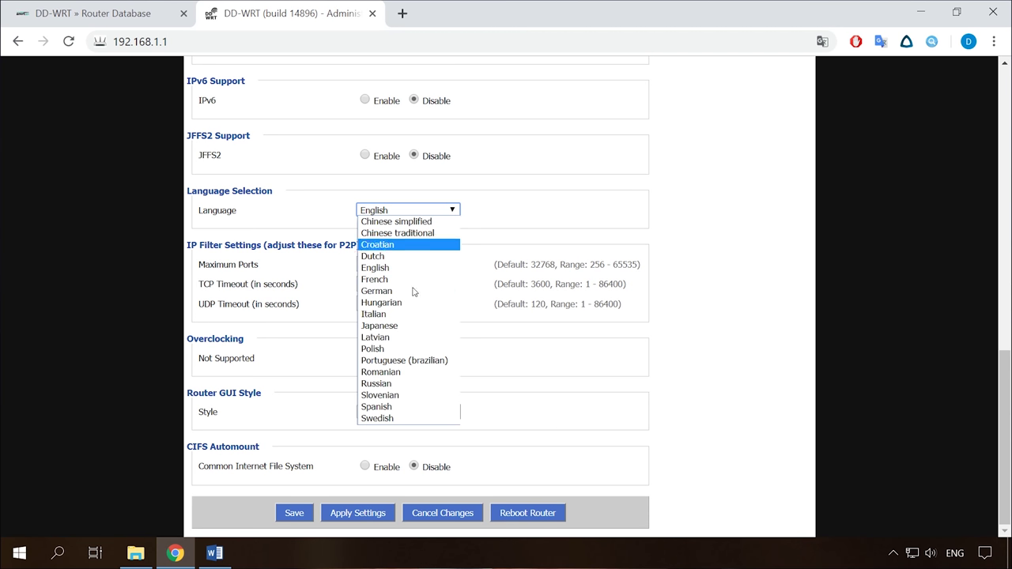
pyautogui.click(388, 383)
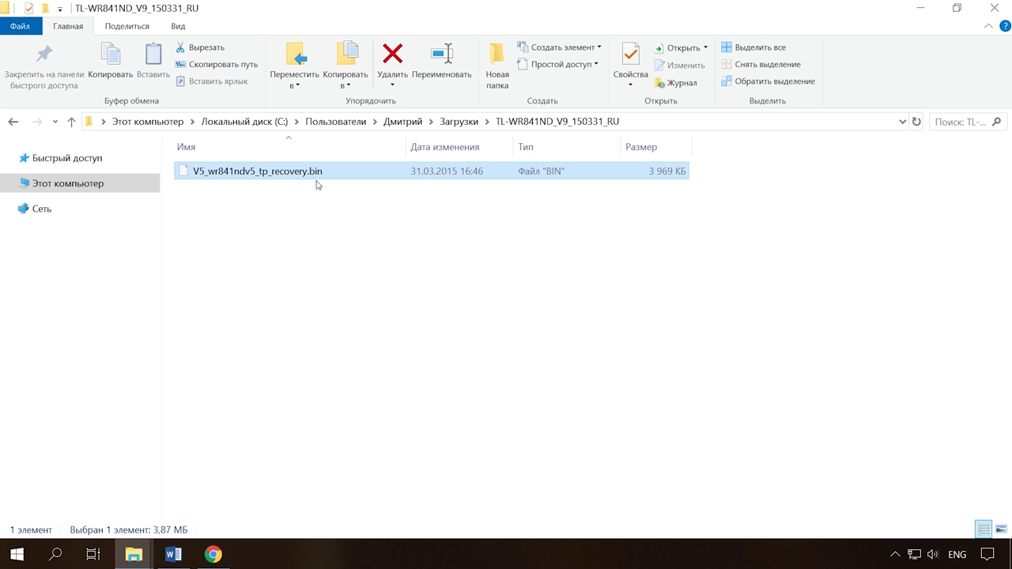
# Step: In File Explorer, copy V5_wr841ndv5_tp_recovery.bin into the Tftpd64 folder under Program Files
pyautogui.rightClick(234, 176)
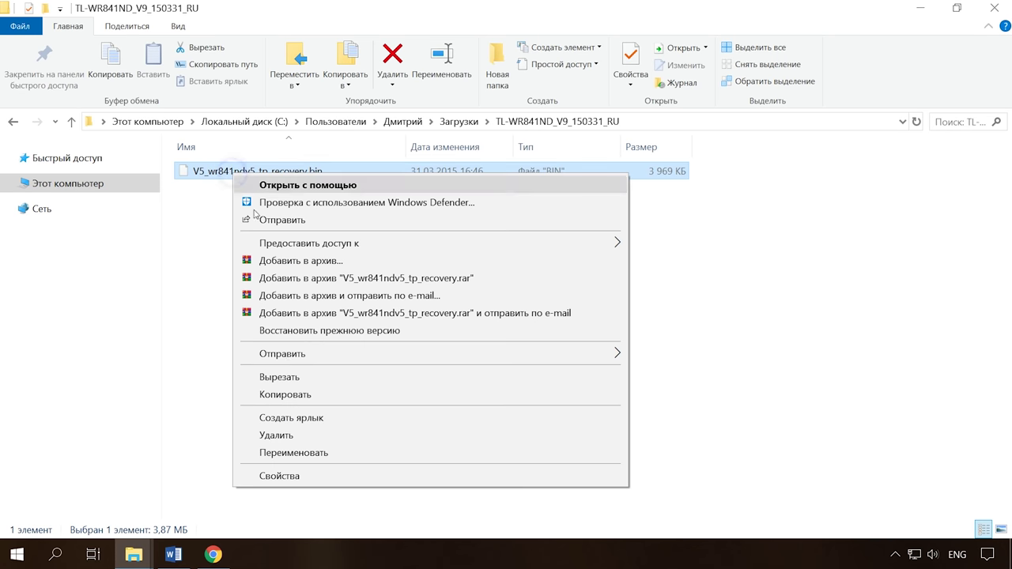
pyautogui.click(314, 394)
pyautogui.moveTo(133, 553)
pyautogui.click(207, 514)
pyautogui.rightClick(254, 292)
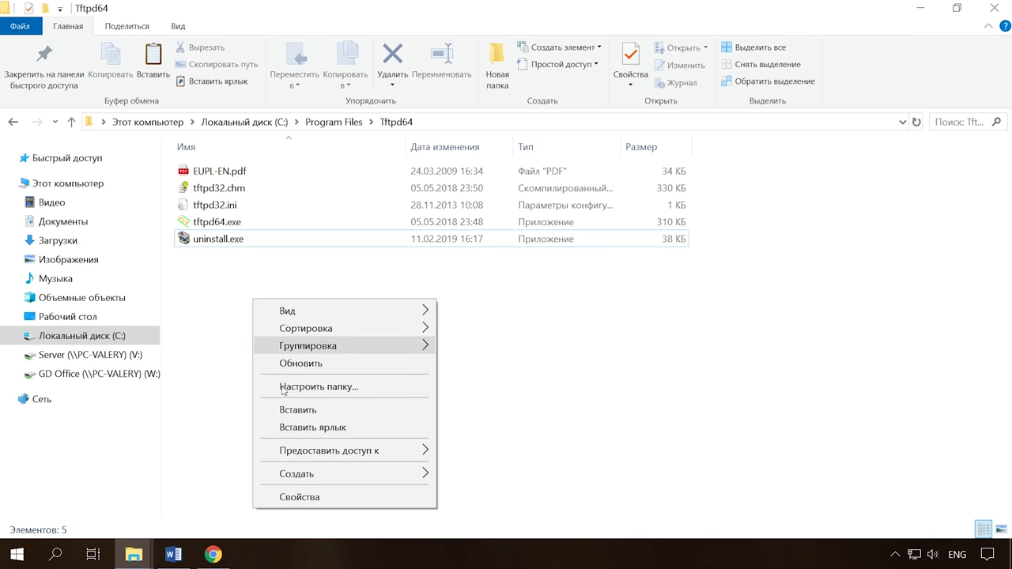
pyautogui.click(316, 409)
pyautogui.click(459, 242)
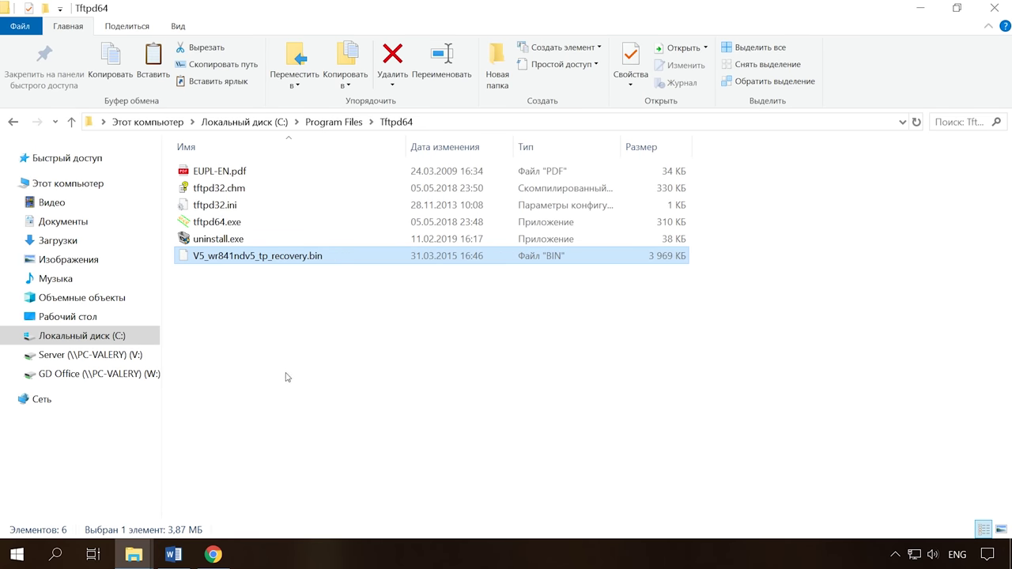
# Step: From Windows Settings, open the IP version 4 (TCP/IPv4) properties of the Ethernet connection
pyautogui.click(17, 554)
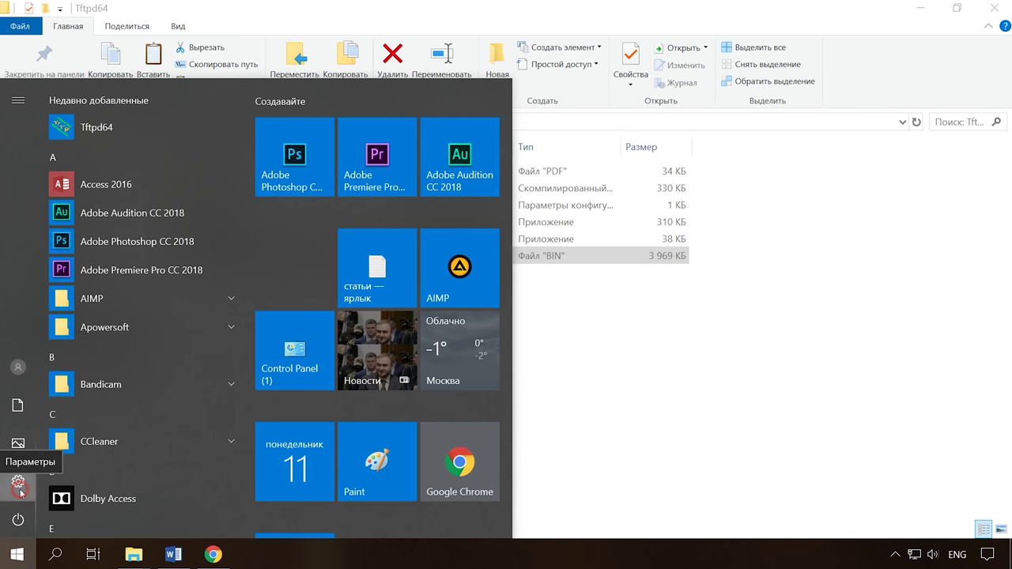
pyautogui.click(18, 483)
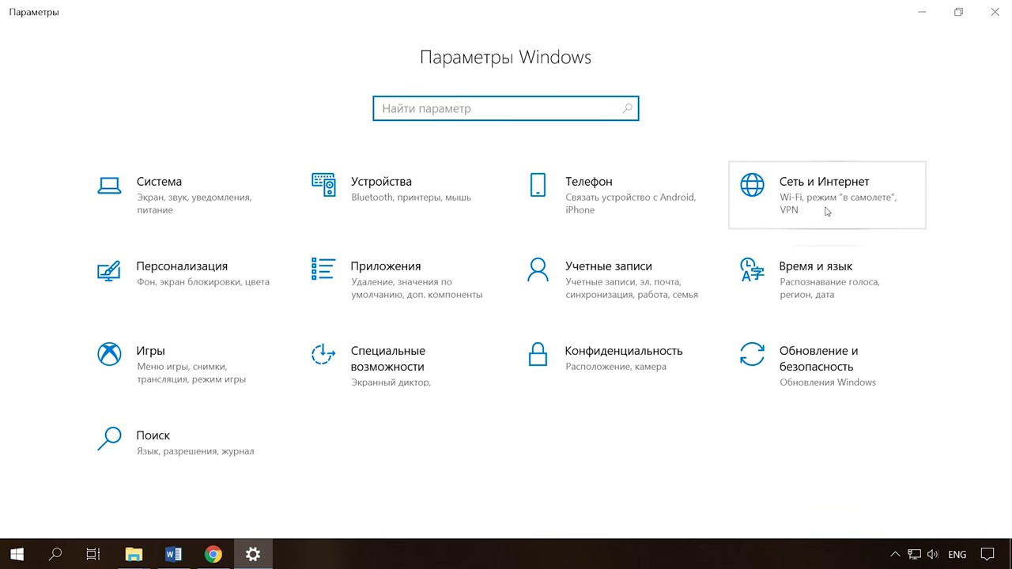
pyautogui.click(845, 207)
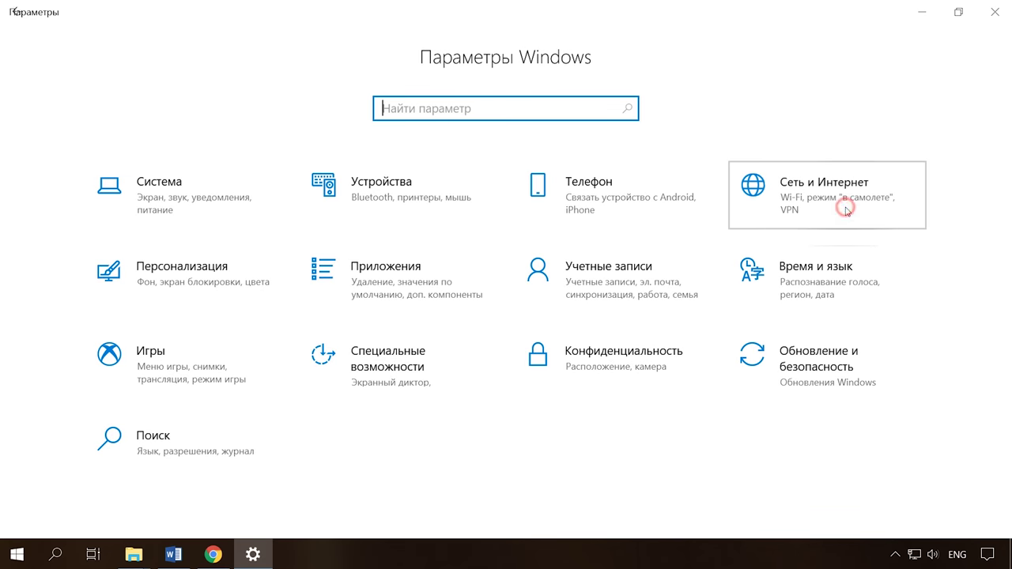
pyautogui.scroll(-3, 374, 469)
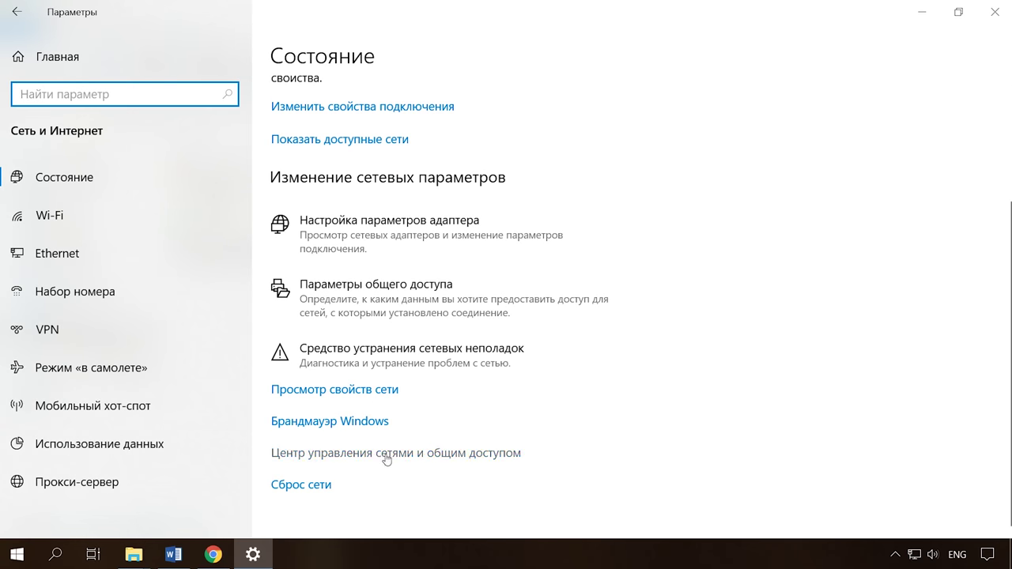
pyautogui.click(390, 456)
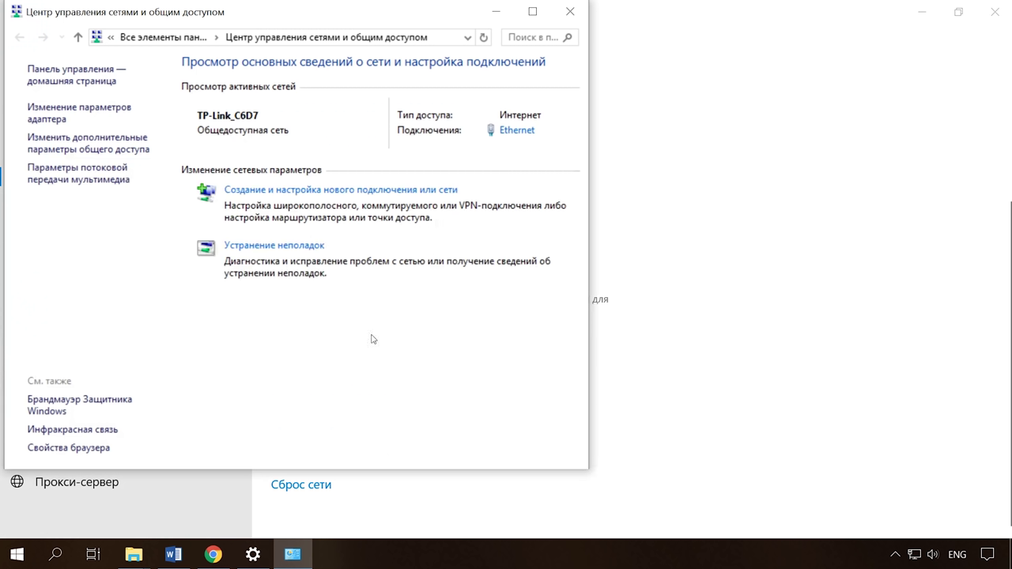
pyautogui.click(514, 131)
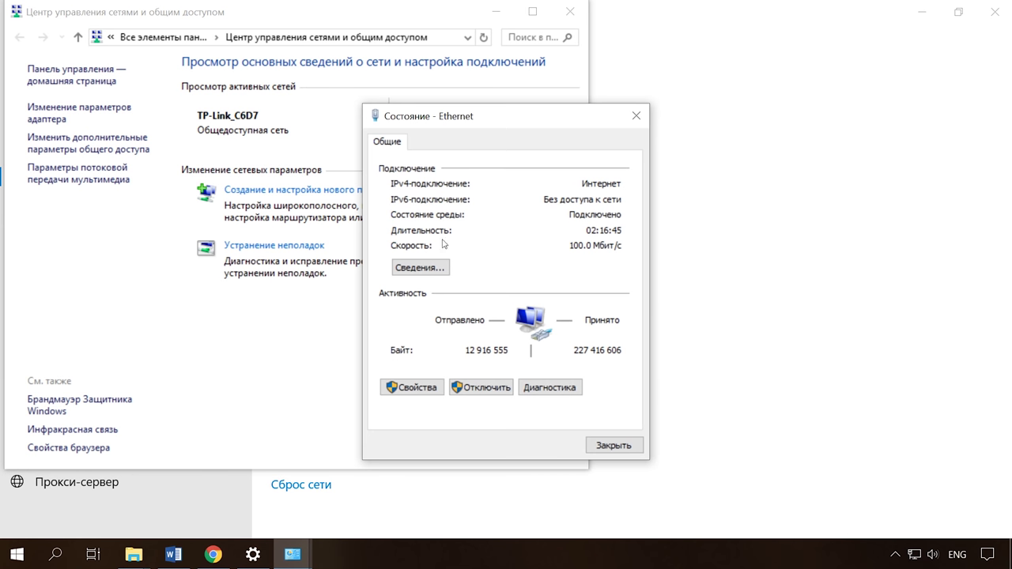
pyautogui.click(407, 387)
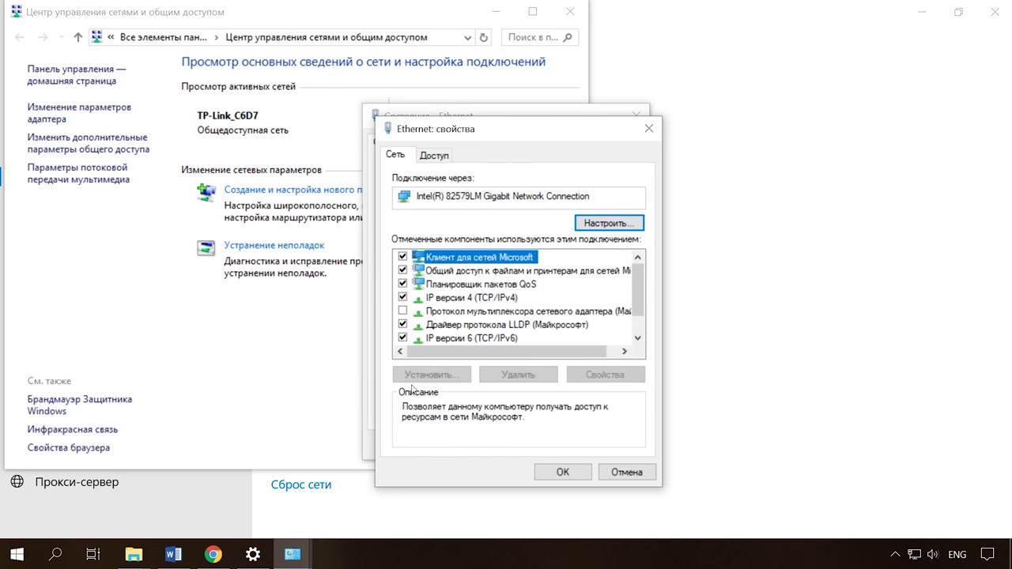
pyautogui.doubleClick(468, 297)
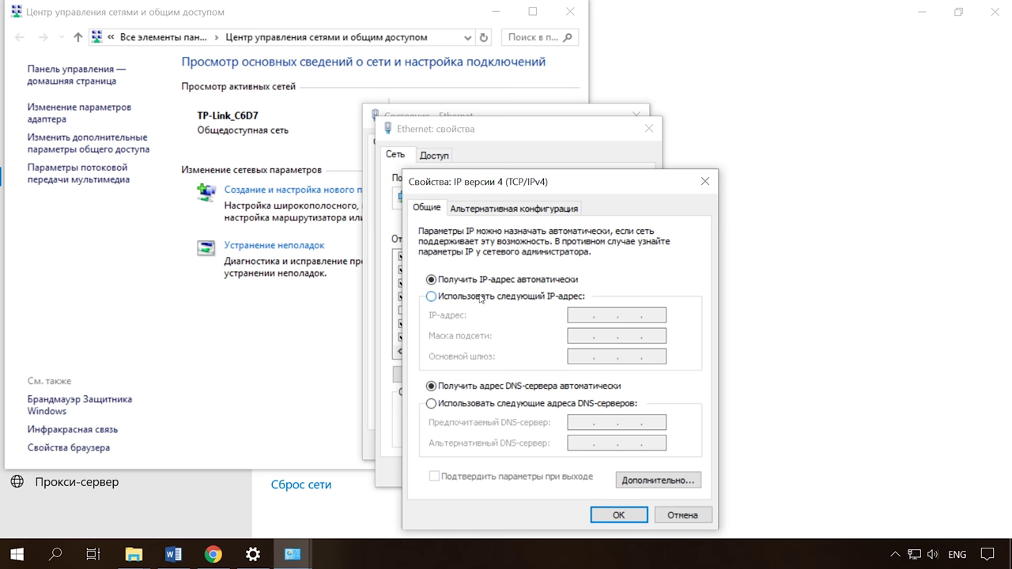
# Step: Switch the Ethernet connection to a manual IPv4 address of 192.168.0.86 and move on to its subnet mask
pyautogui.click(431, 296)
pyautogui.click(577, 315)
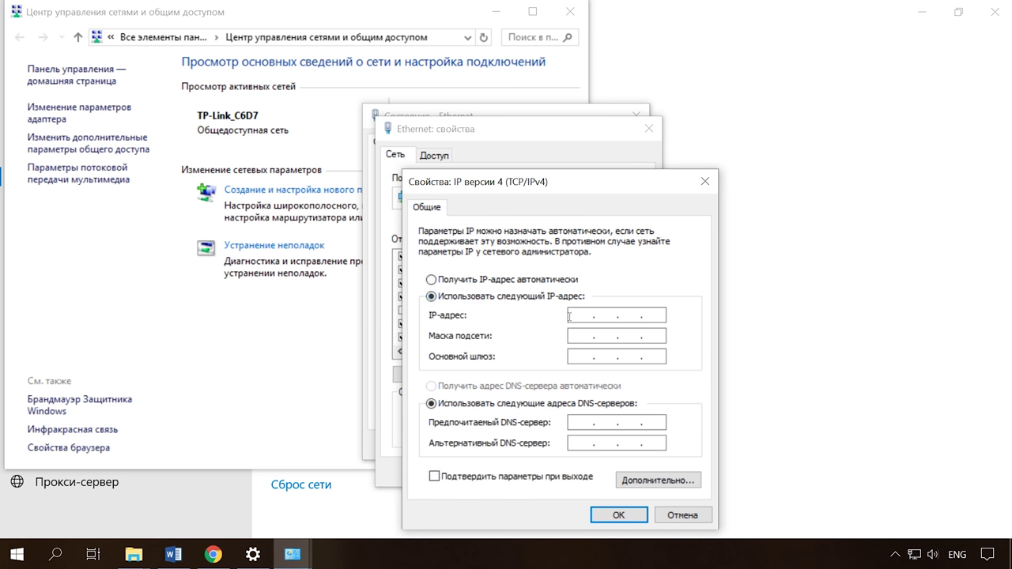
pyautogui.write('192 . 168 . 1 . 66')
pyautogui.doubleClick(631, 316)
pyautogui.doubleClick(652, 316)
pyautogui.write('86')
pyautogui.click(582, 336)
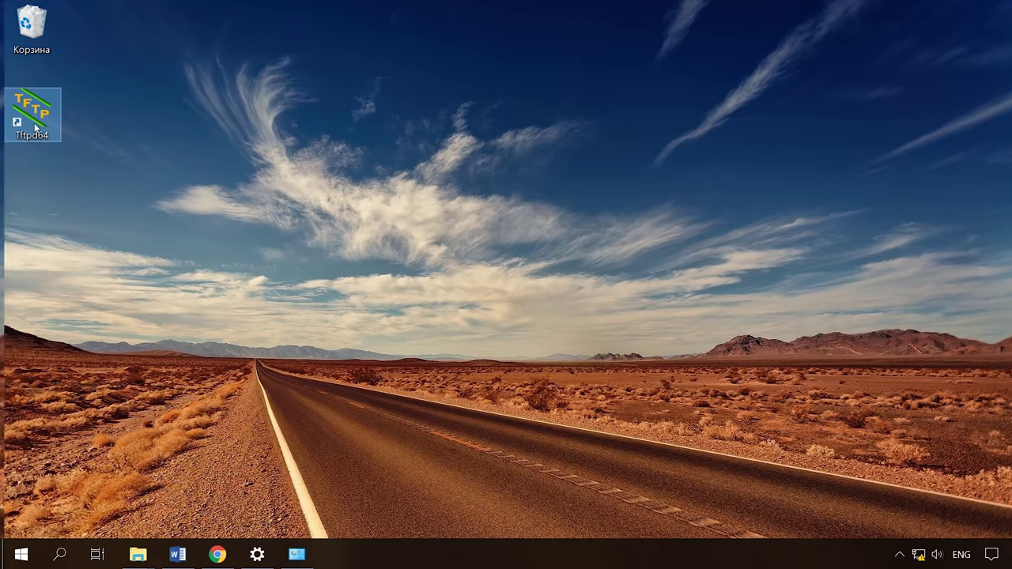
# Step: Run Tftpd64 as administrator and choose 192.168.0.86 as the server interface
pyautogui.rightClick(30, 124)
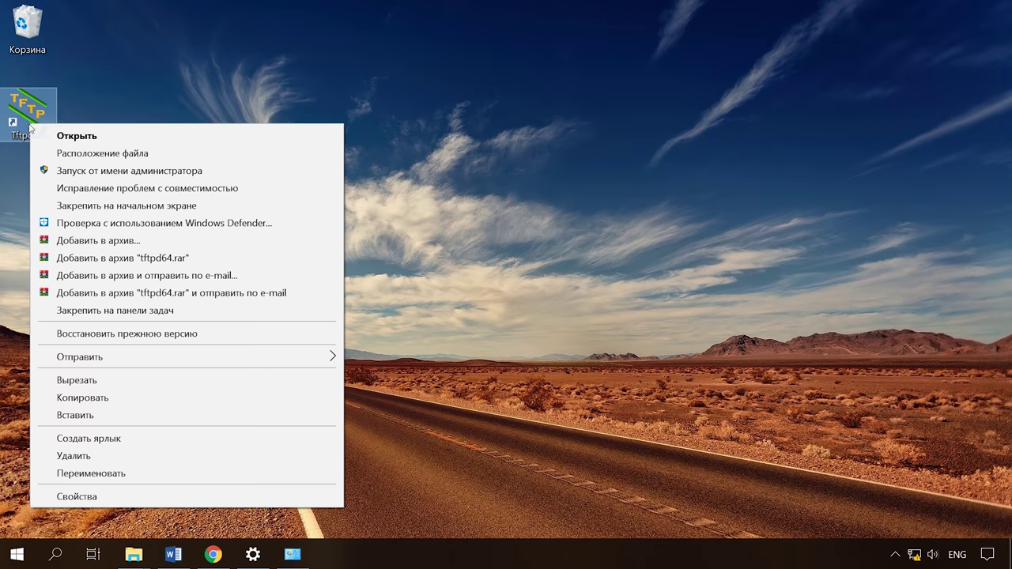
pyautogui.click(149, 177)
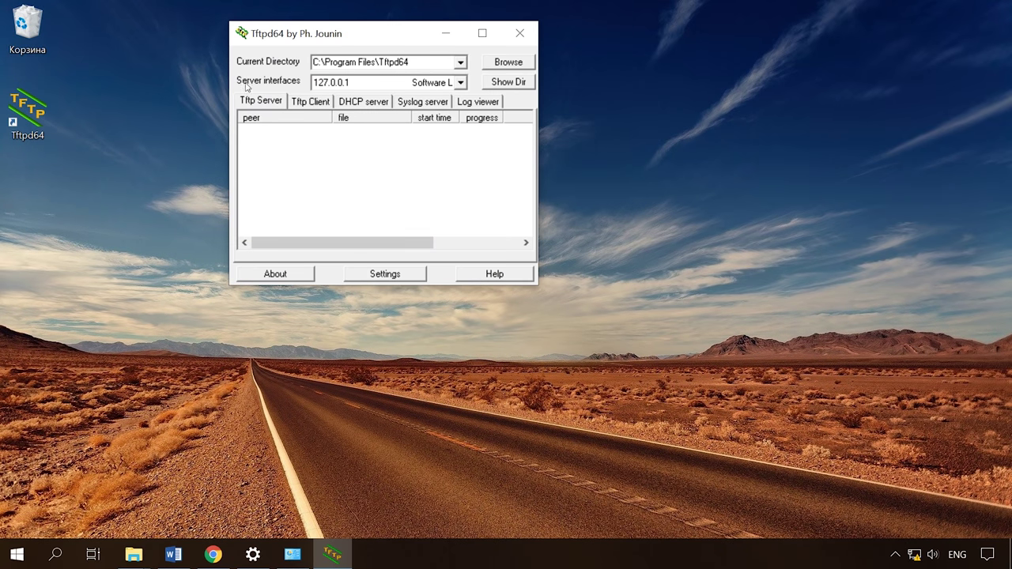
pyautogui.click(459, 83)
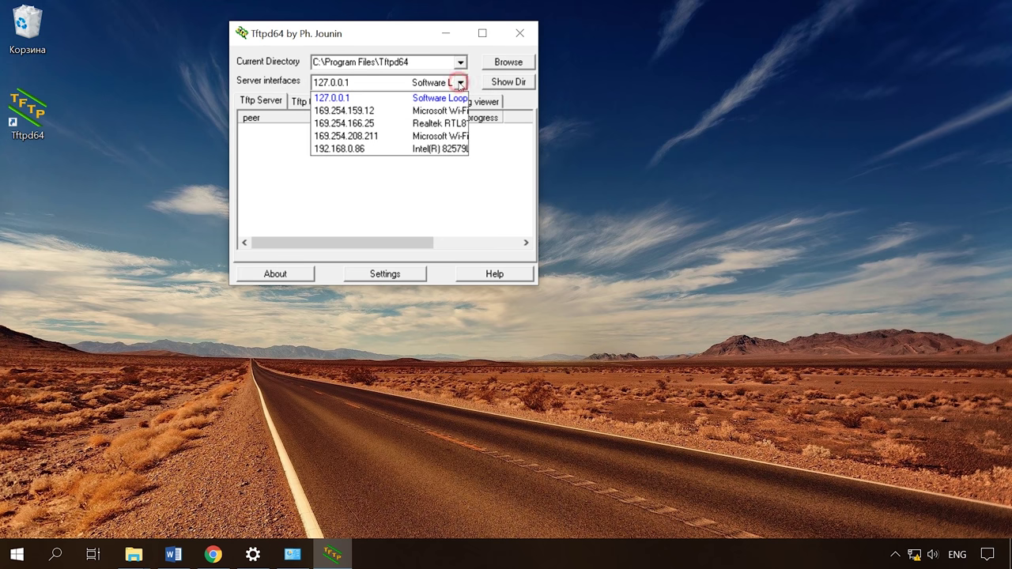
pyautogui.click(366, 148)
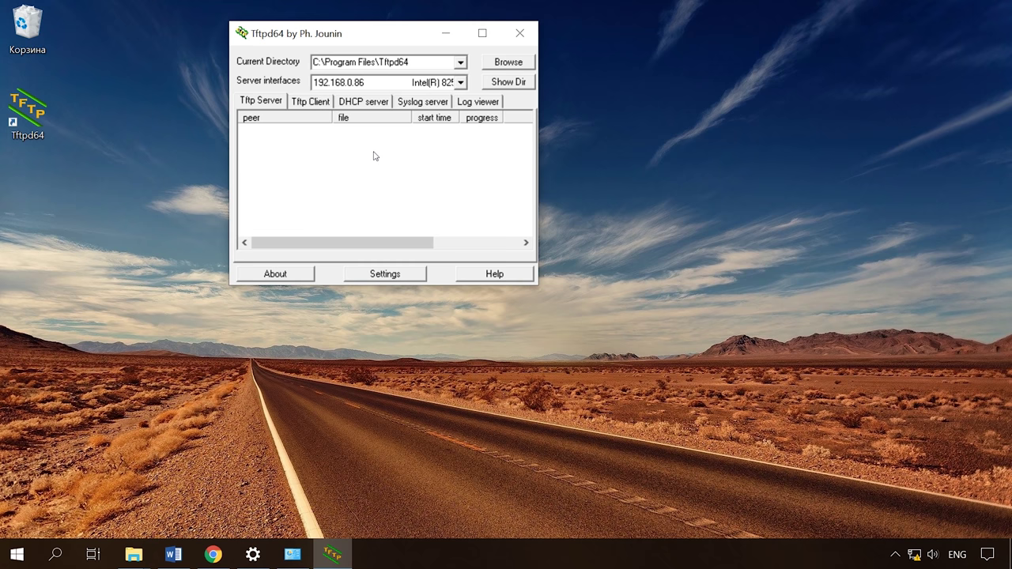
# Step: List the TFTP server's directory and copy the V5_wr841ndv5_tp_recovery.bin entry
pyautogui.click(517, 85)
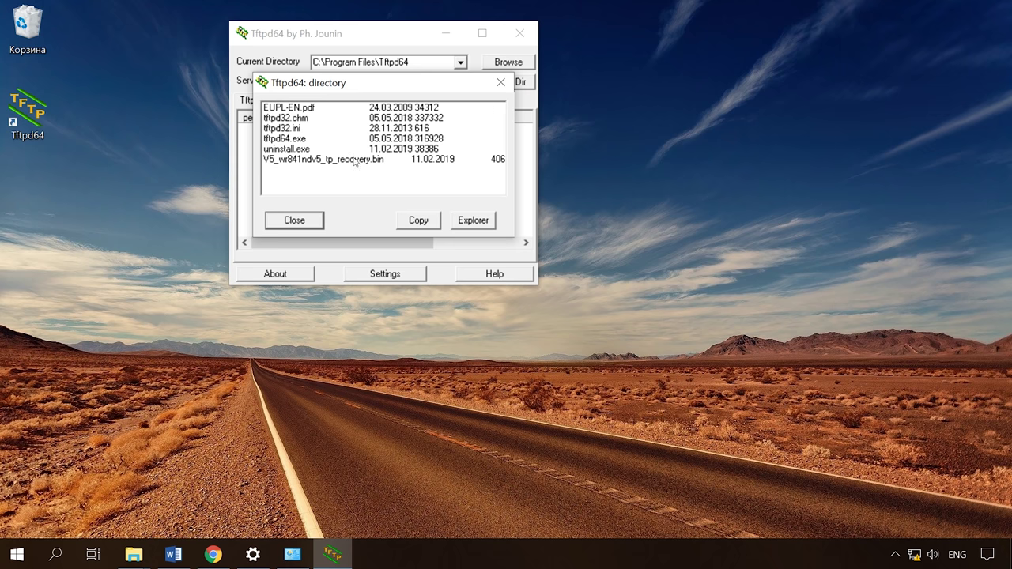
pyautogui.click(354, 161)
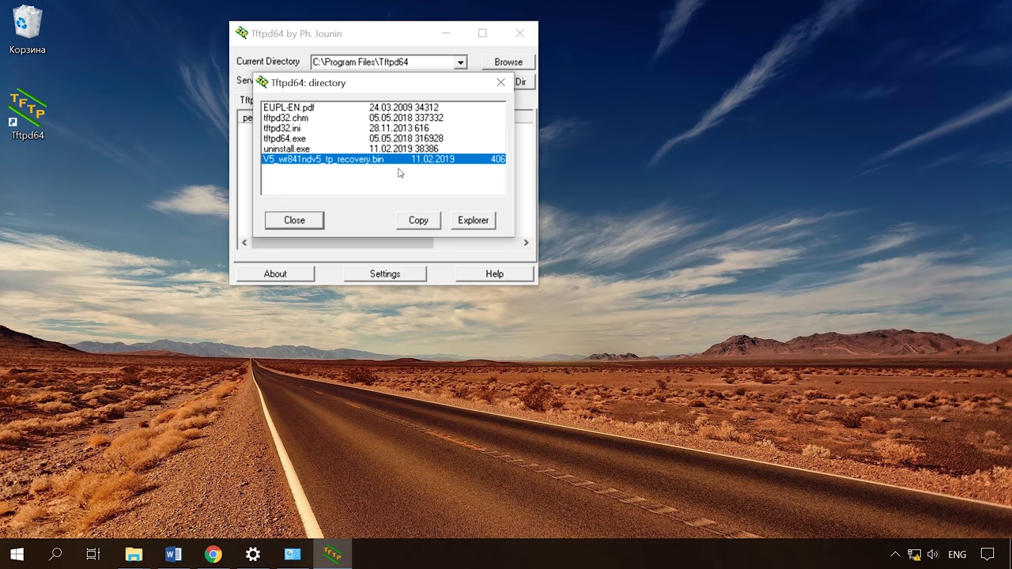
pyautogui.click(416, 225)
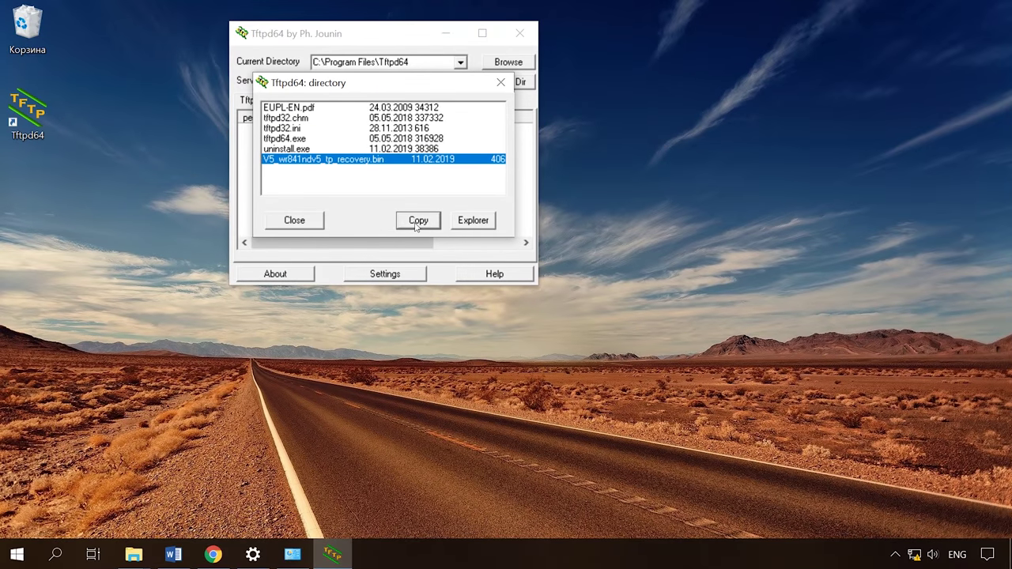